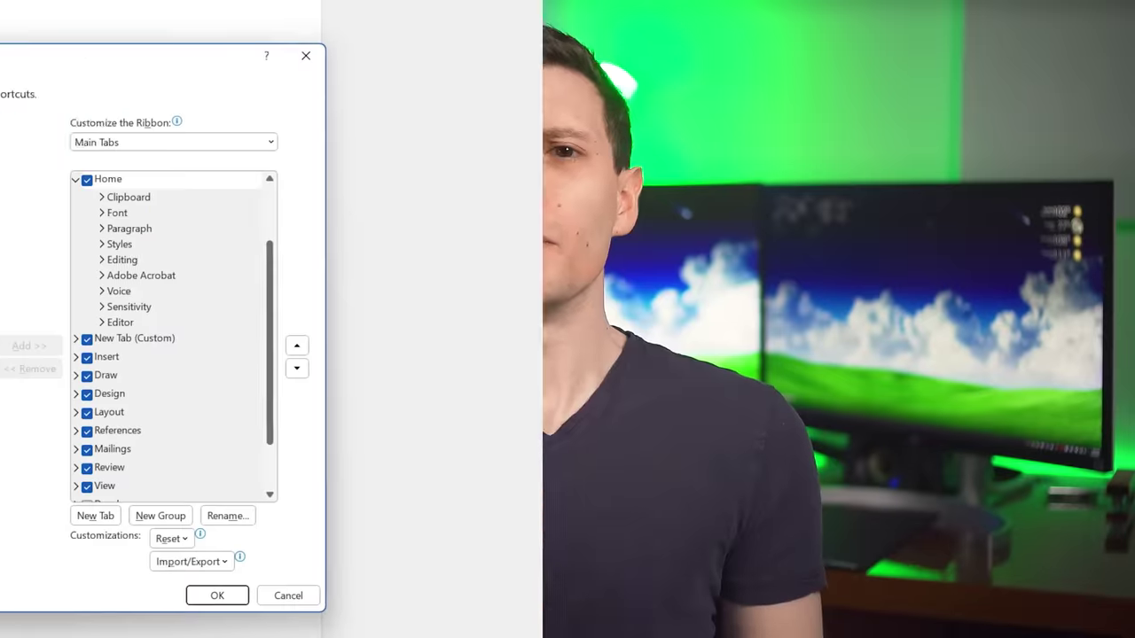
Open Word's Customize Keyboard dialog from the Keyboard shortcuts option in Customize Ribbon
left_click(508, 556)
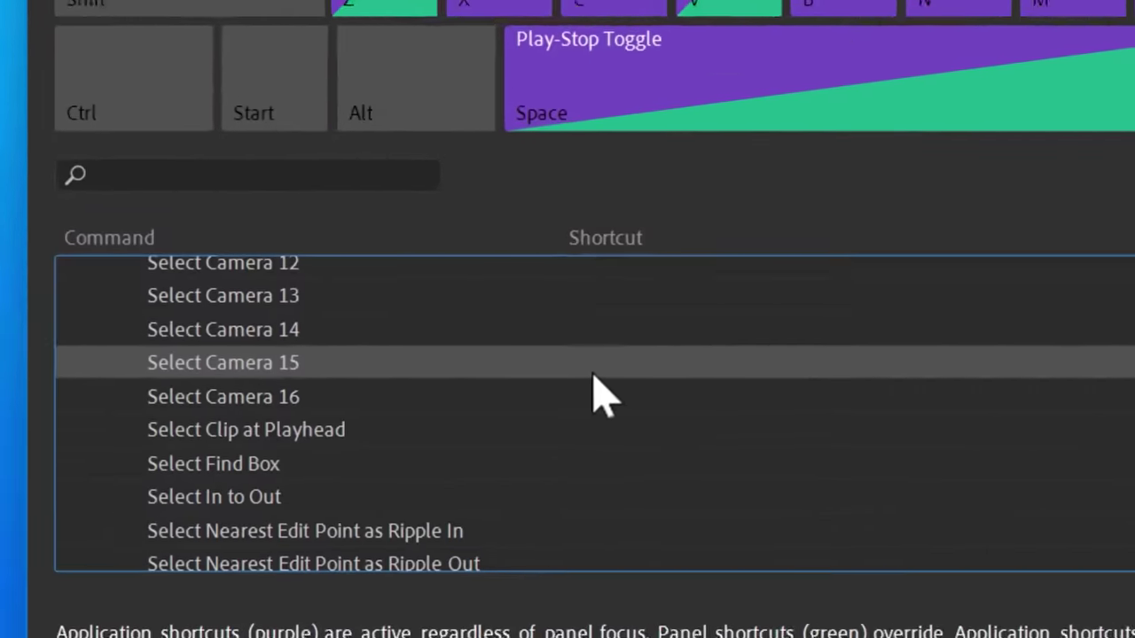
Assign F15 to Select Camera 15 and F14 to Select Camera 14 in Premiere's Keyboard Shortcuts
left_click(277, 457)
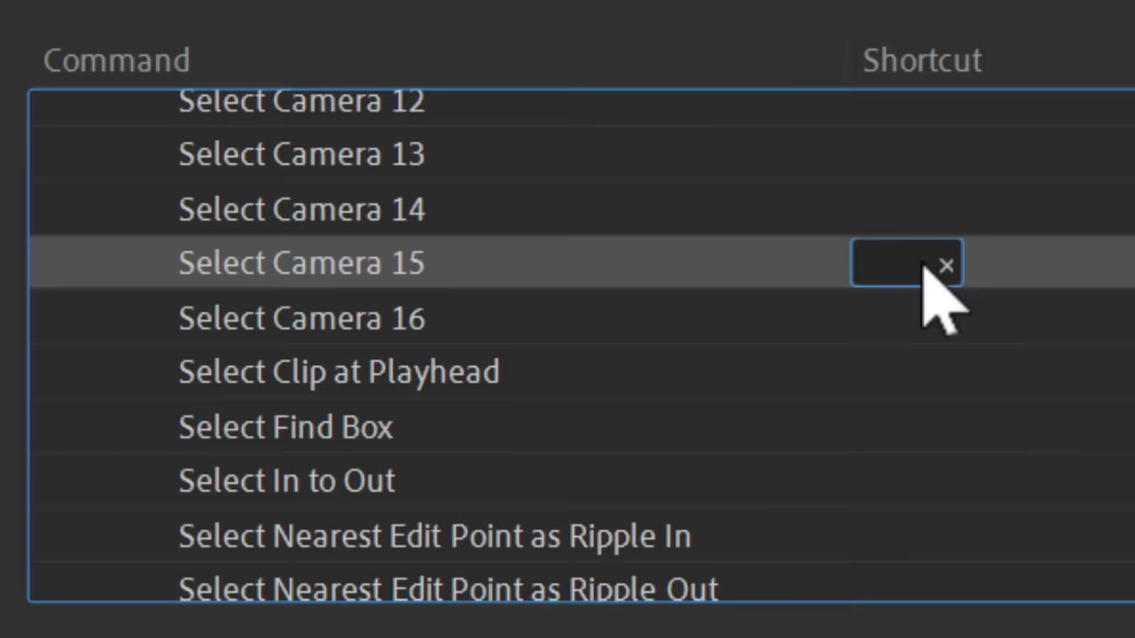
left_click(942, 233)
key("F14")
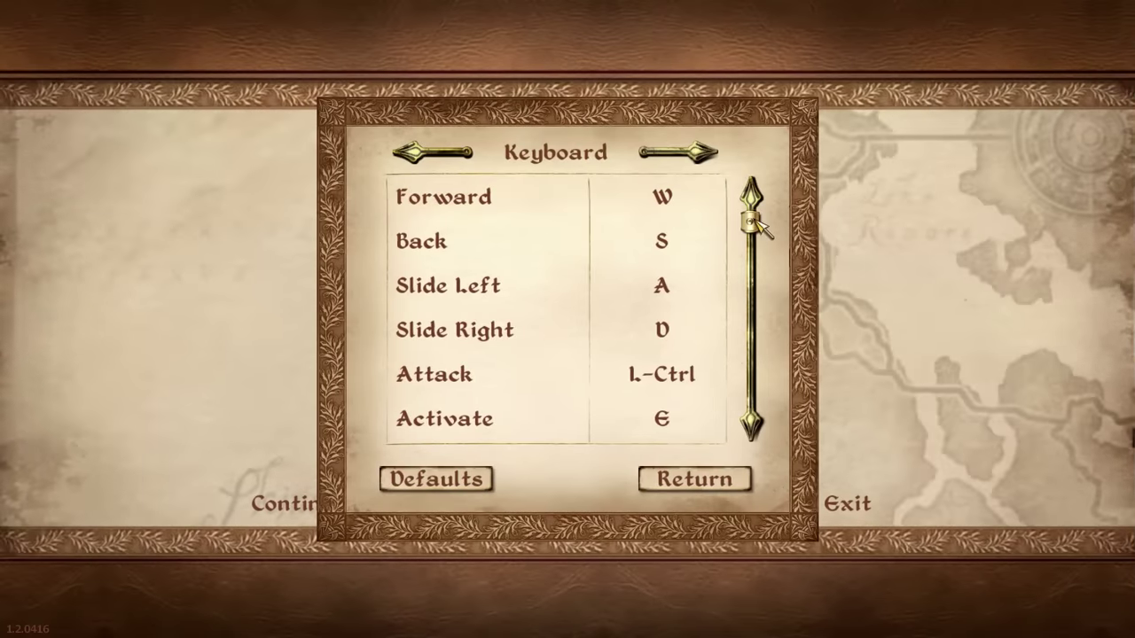
scroll(679, 359, "down", 1)
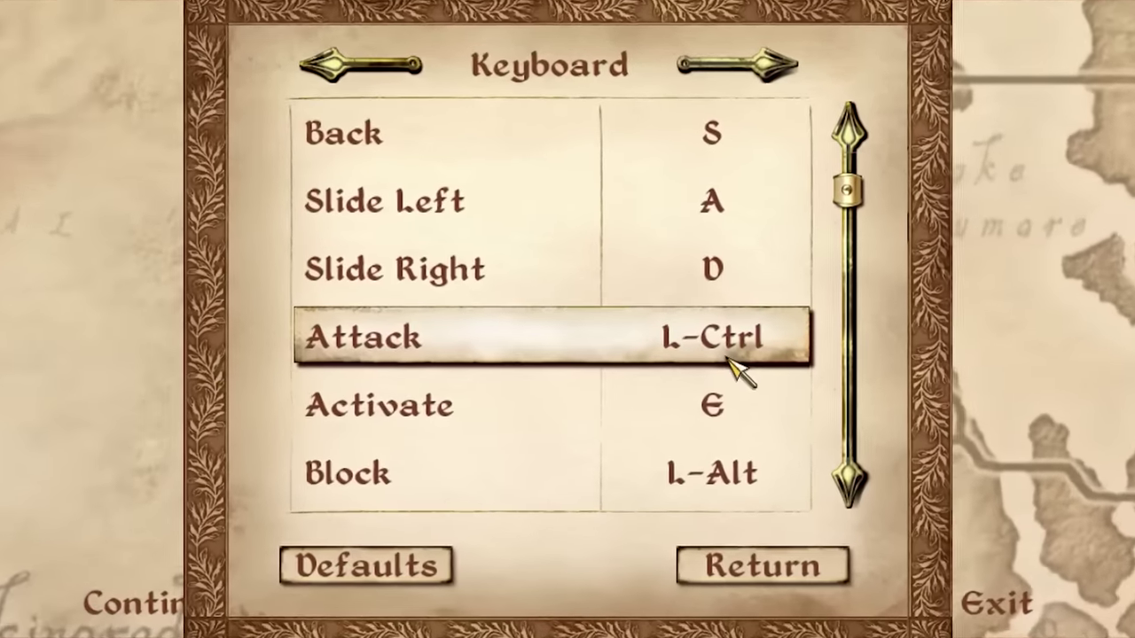
left_click(730, 357)
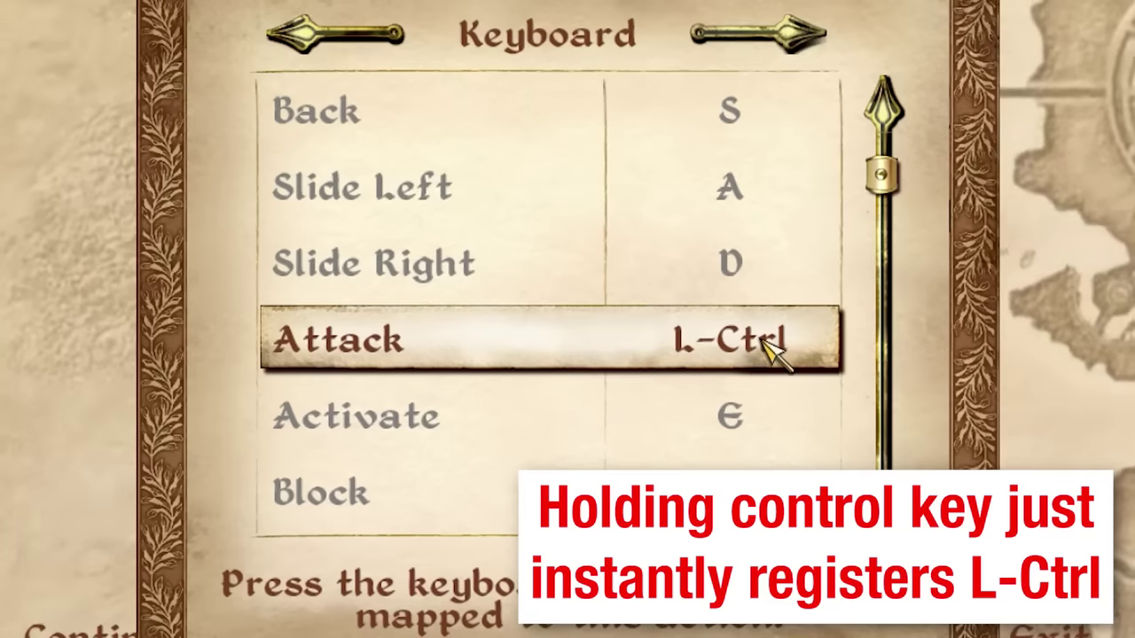
key("ctrl")
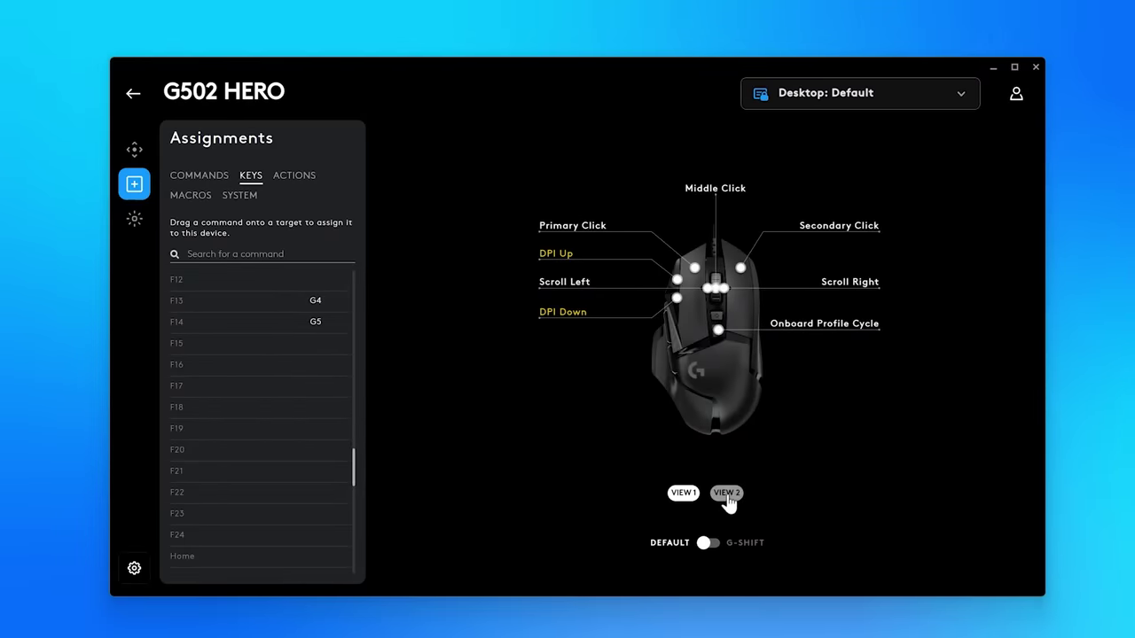
Show the G502 HERO's side buttons in VIEW 2 and drag F15 onto DPI Shift
left_click(726, 494)
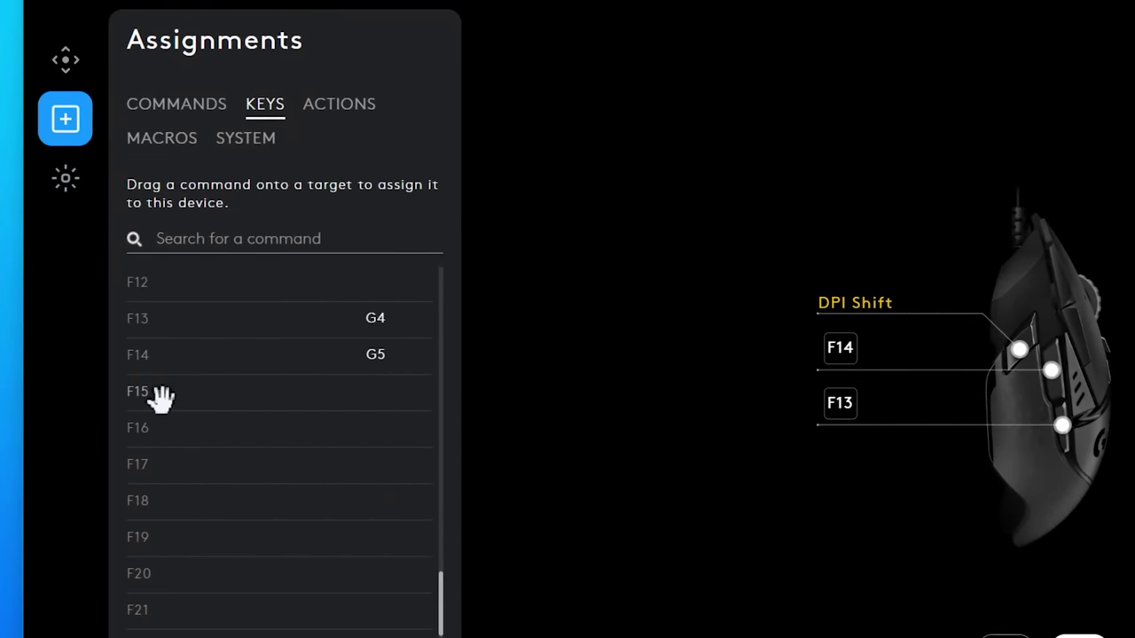
left_click_drag(823, 325, 853, 317)
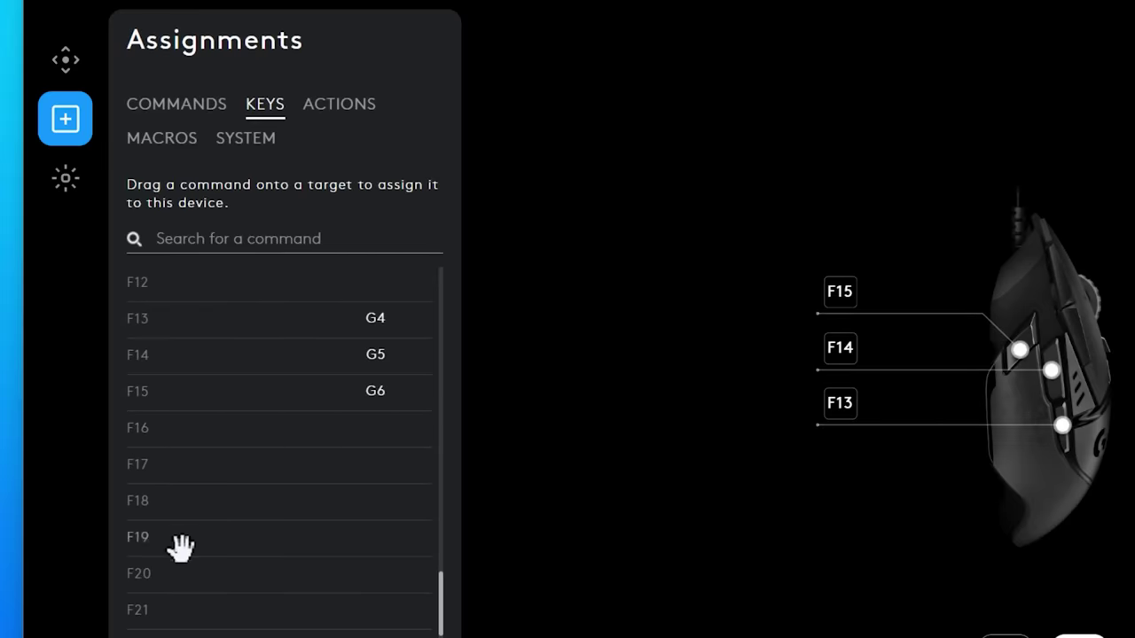
left_click_drag(146, 466, 519, 435)
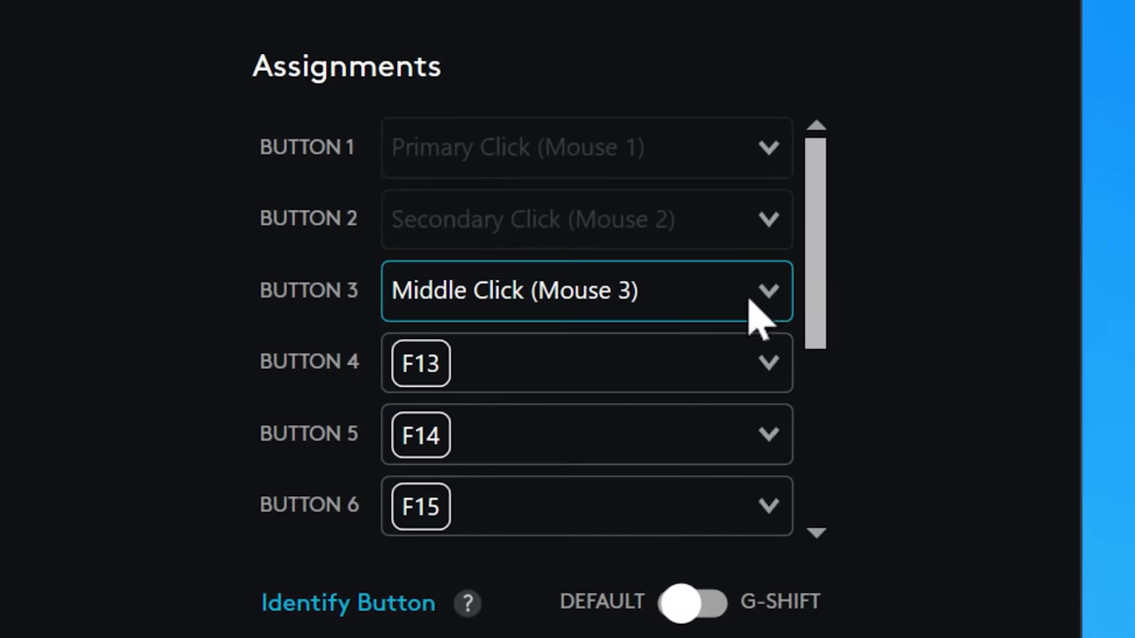
left_click(736, 289)
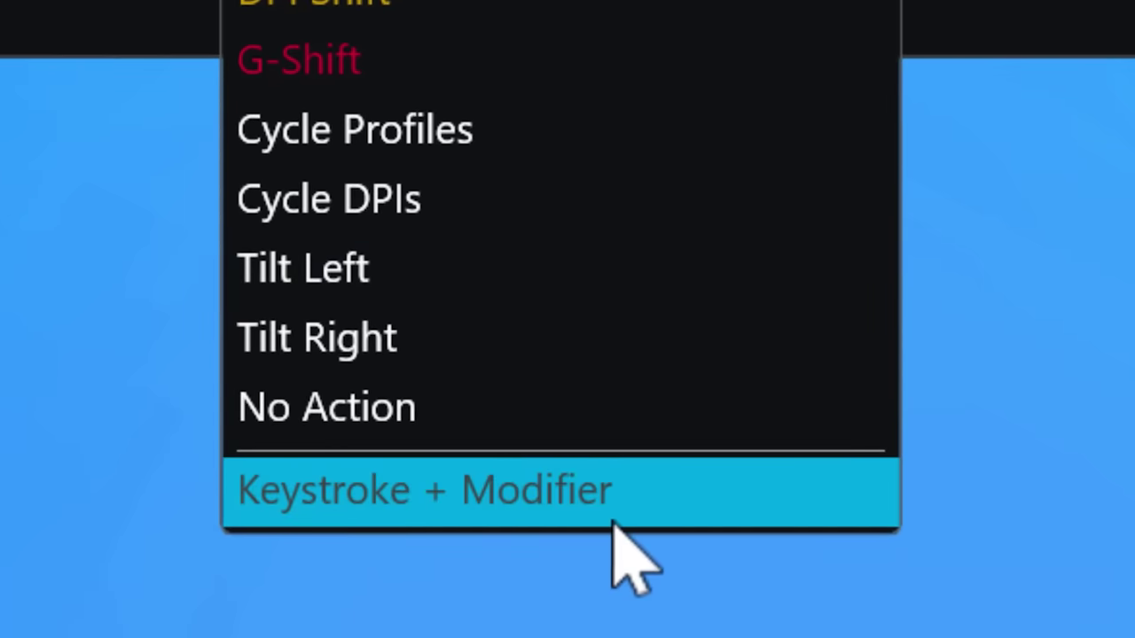
left_click(672, 512)
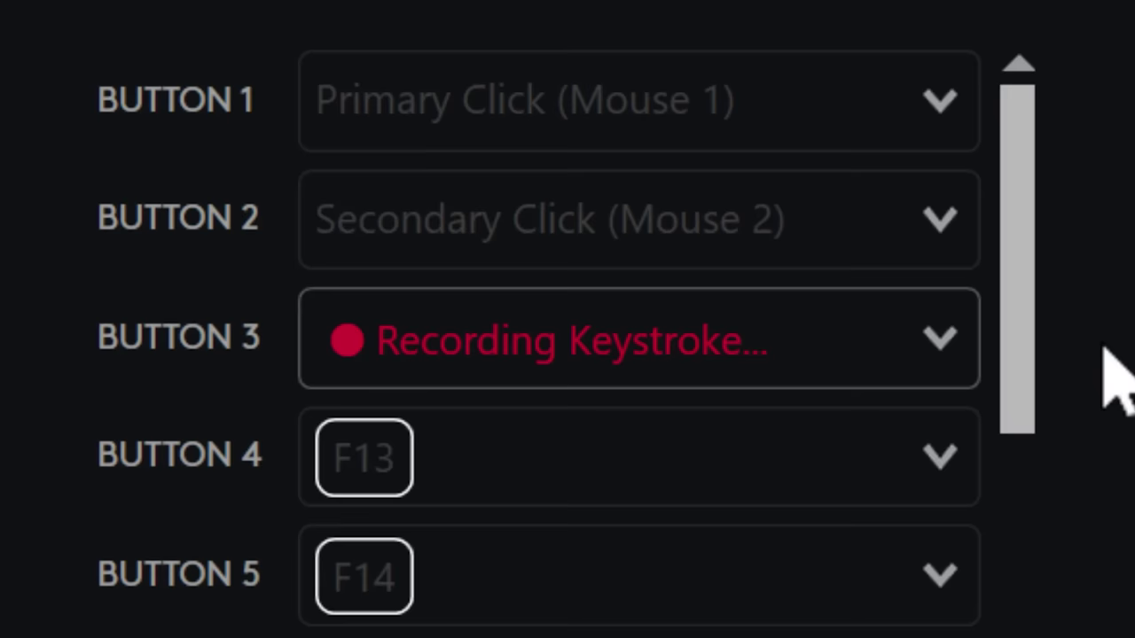
middle_click(1113, 377)
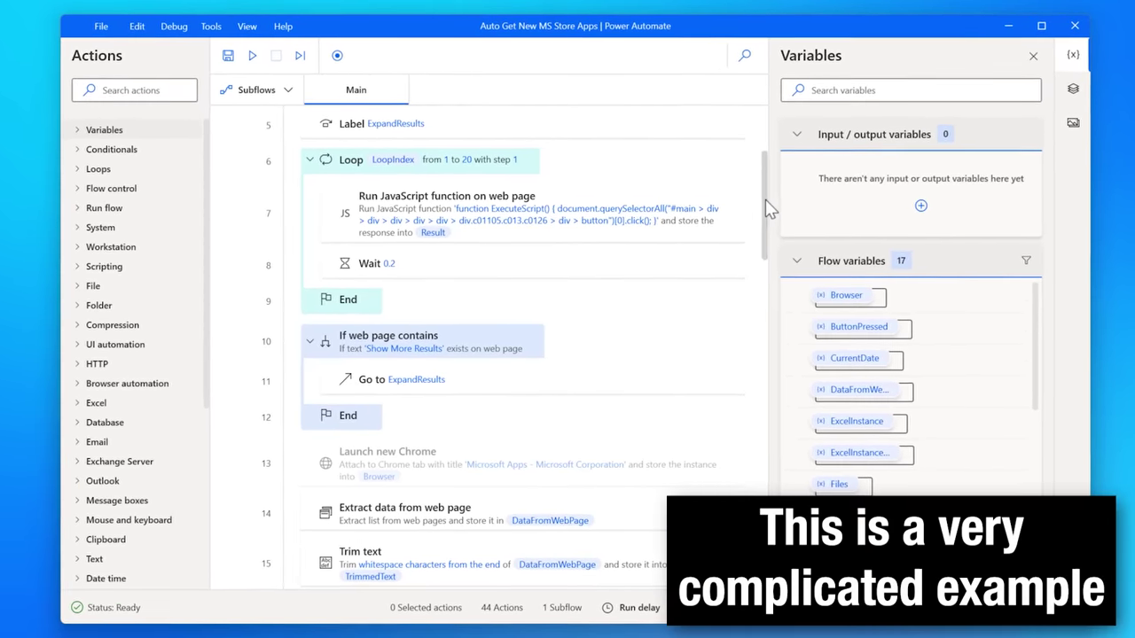
Scroll through the example flow before opening the empty Send Keys flow
scroll(725, 266, "down", 5)
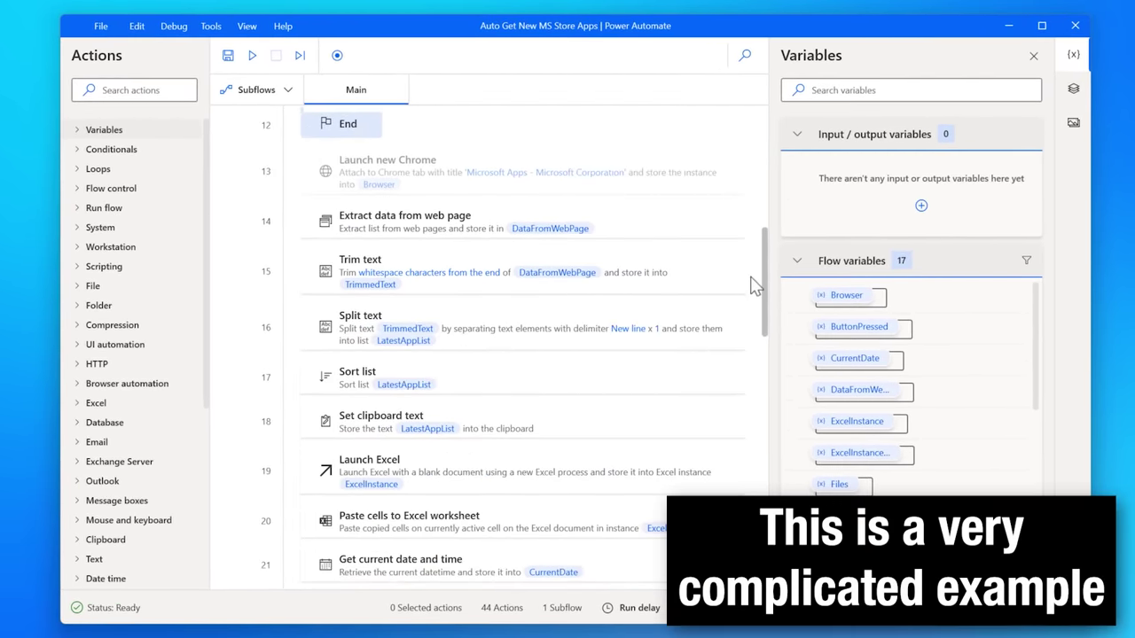
scroll(752, 285, "down", 3)
scroll(755, 337, "down", 8)
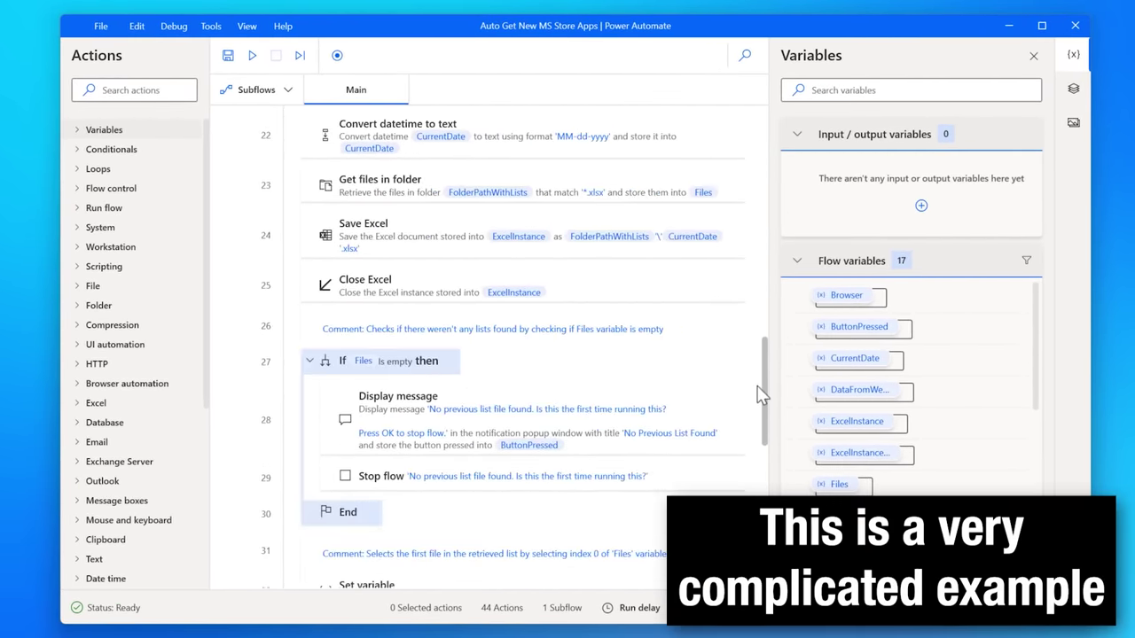
left_click_drag(765, 443, 762, 485)
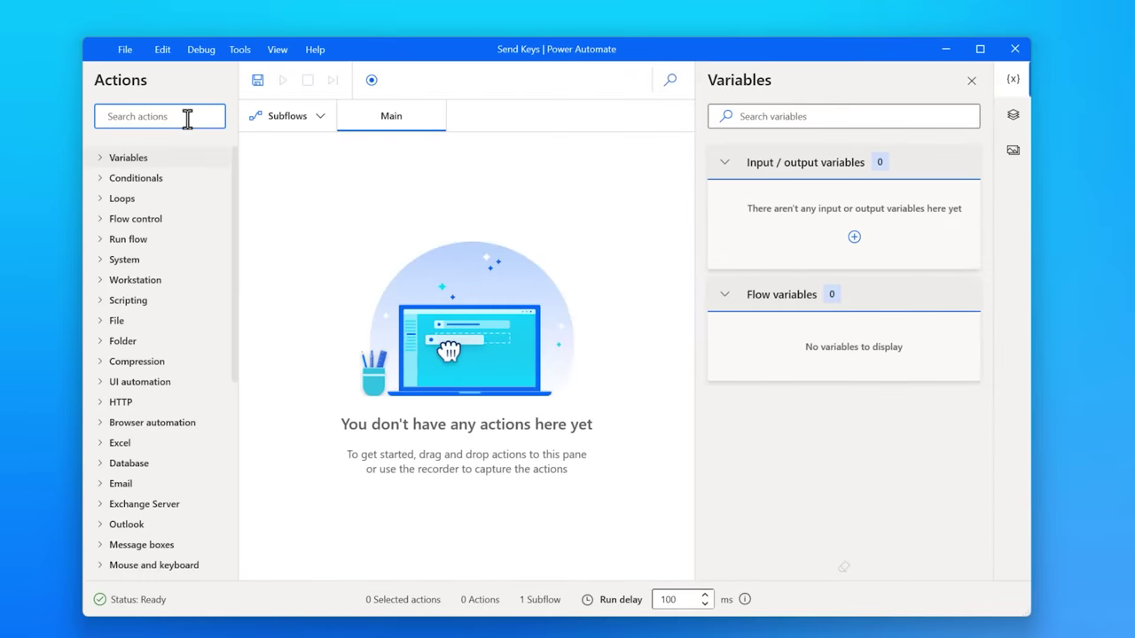
Add a 5-second Wait step to the flow
type("wait")
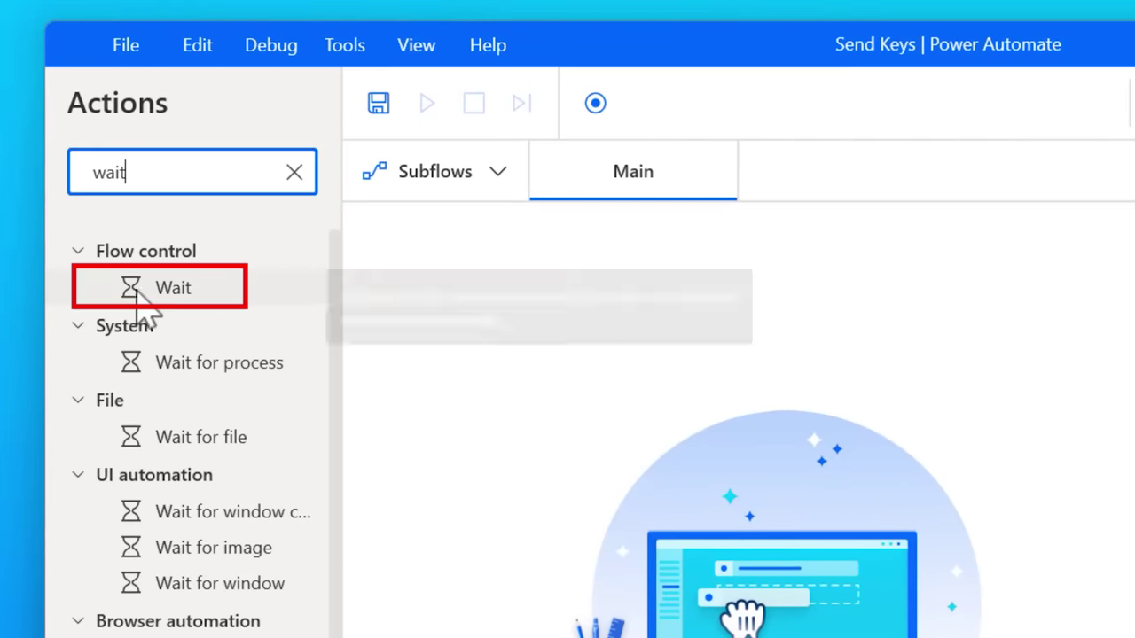
left_click_drag(104, 288, 479, 257)
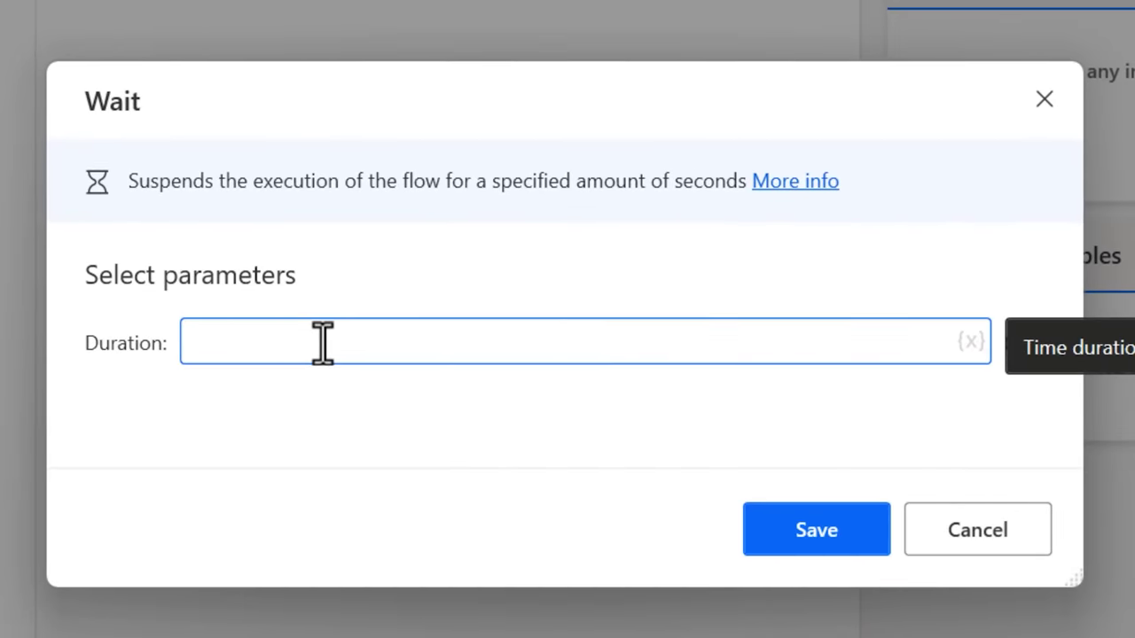
type("5")
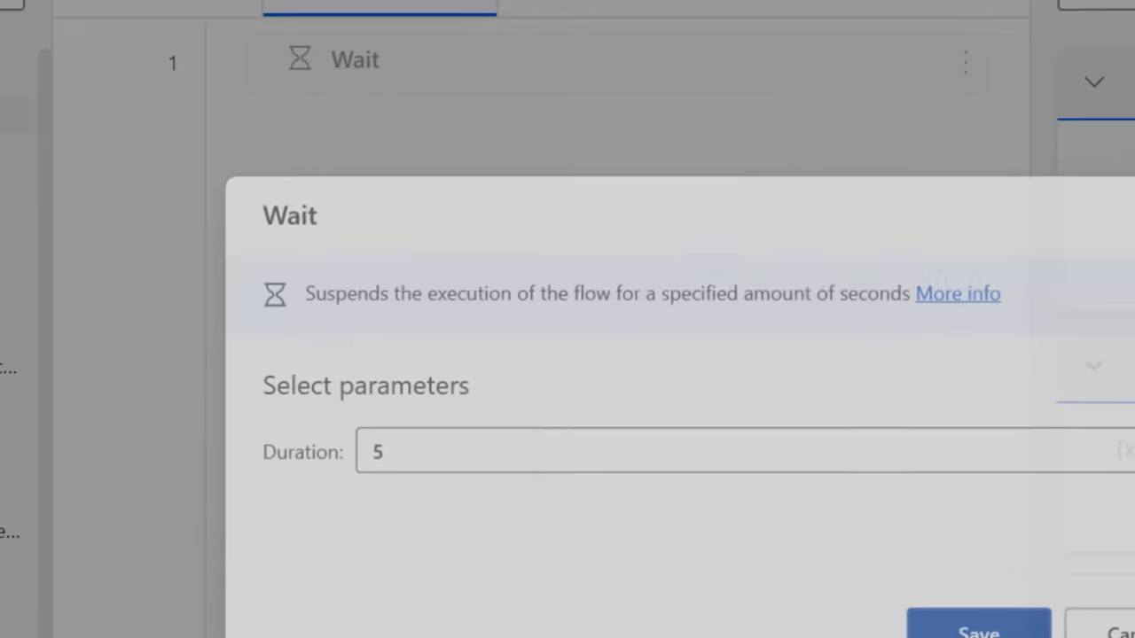
left_click(857, 532)
Add a Send keys step sending {F24} as hardware keys and save it
left_click(217, 182)
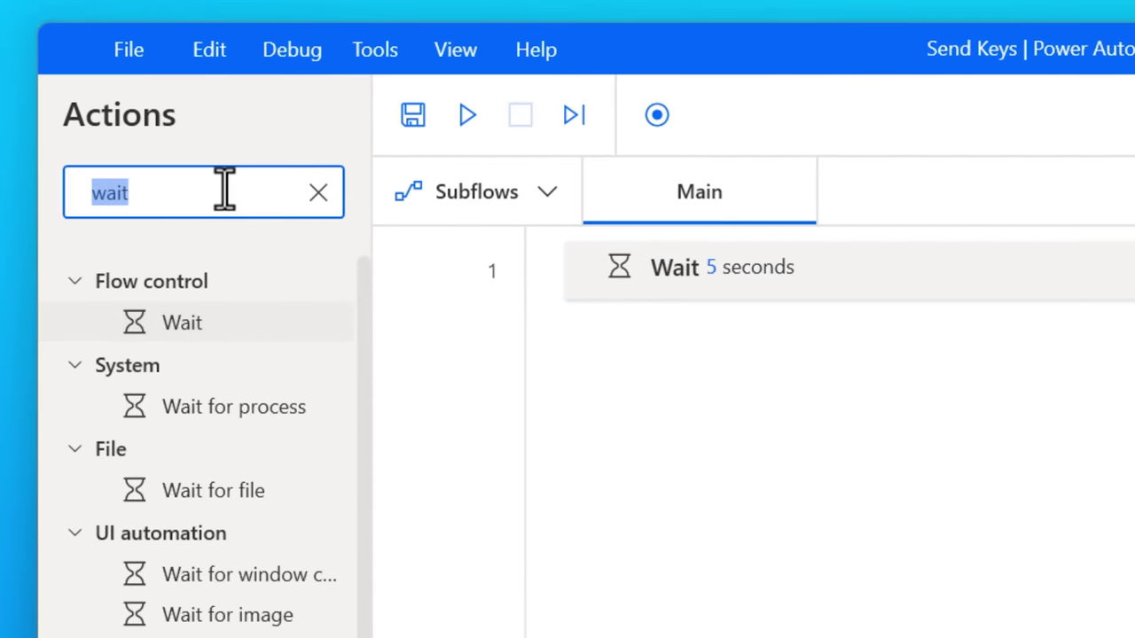
key("BackSpace")
type("send keys")
left_click_drag(191, 325, 647, 410)
left_click(783, 410)
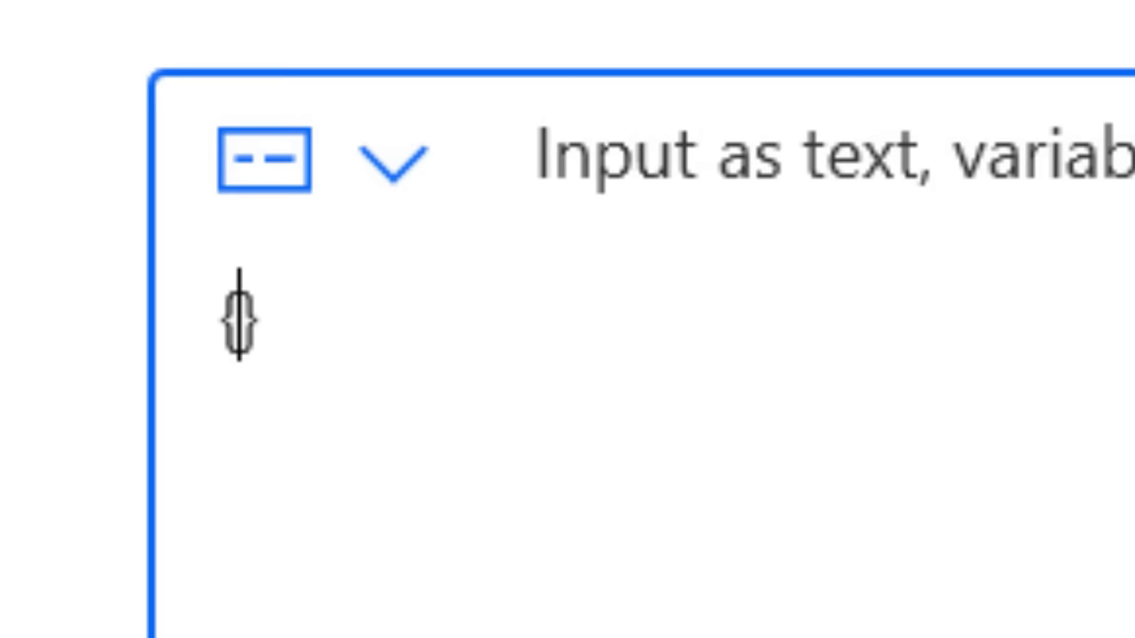
type("{F24")
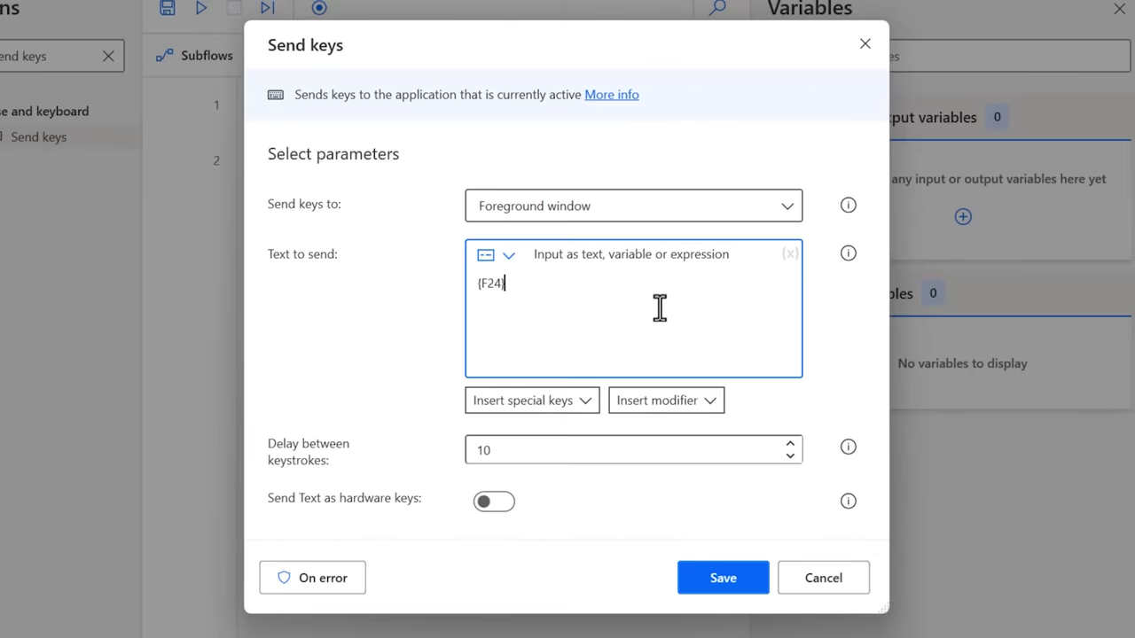
left_click(493, 502)
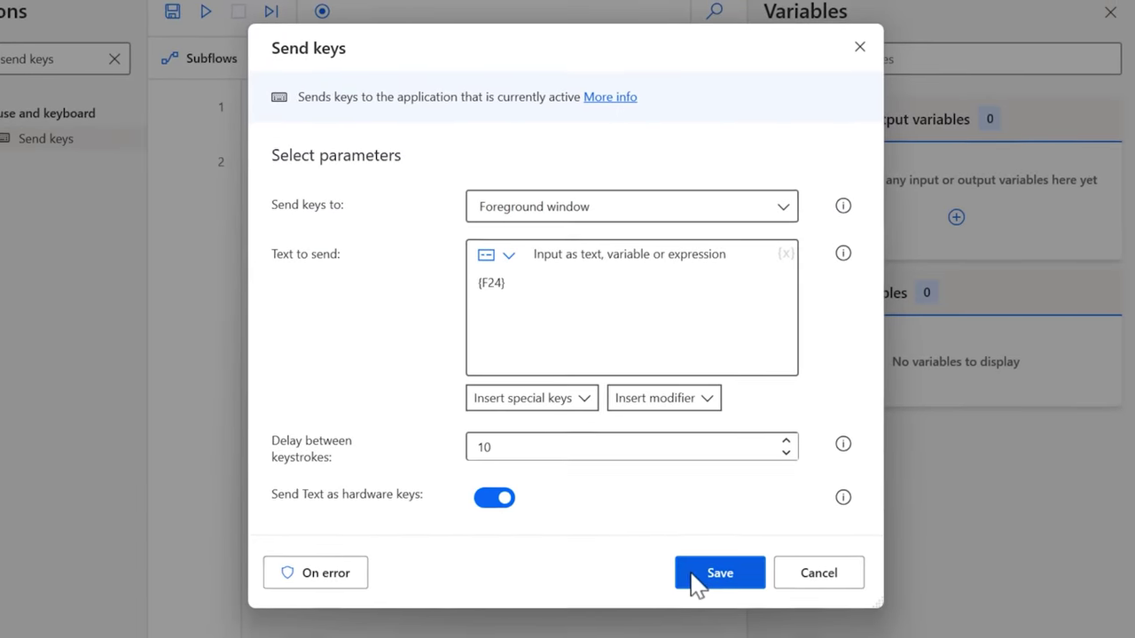
left_click(697, 585)
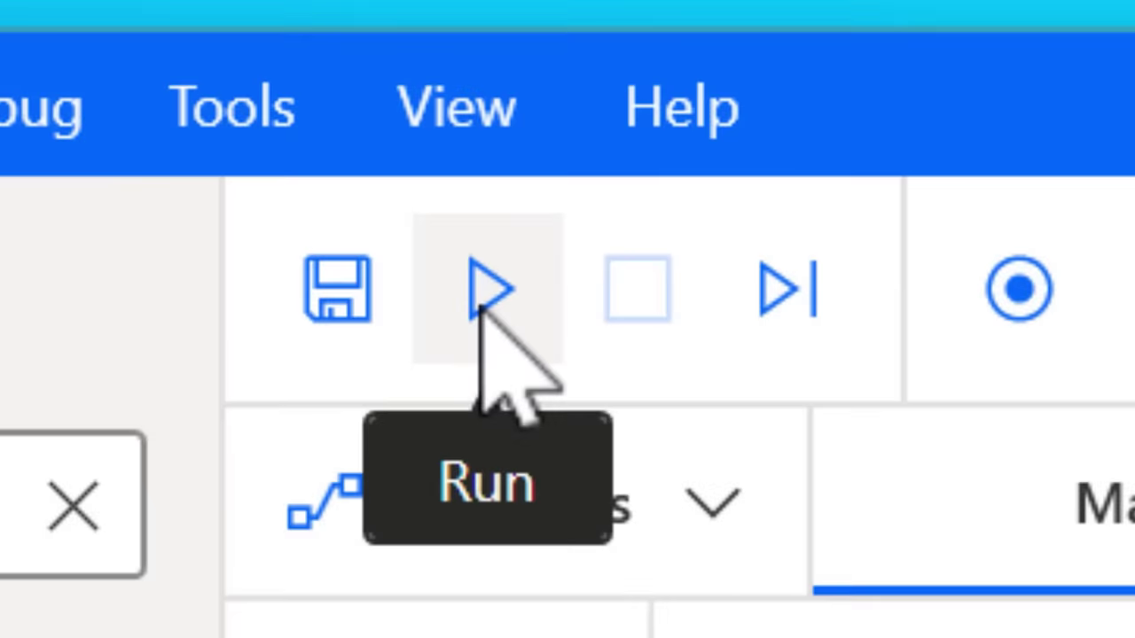
Run the flow so F24 is recorded as mouse Button 3's keystroke
left_click(480, 307)
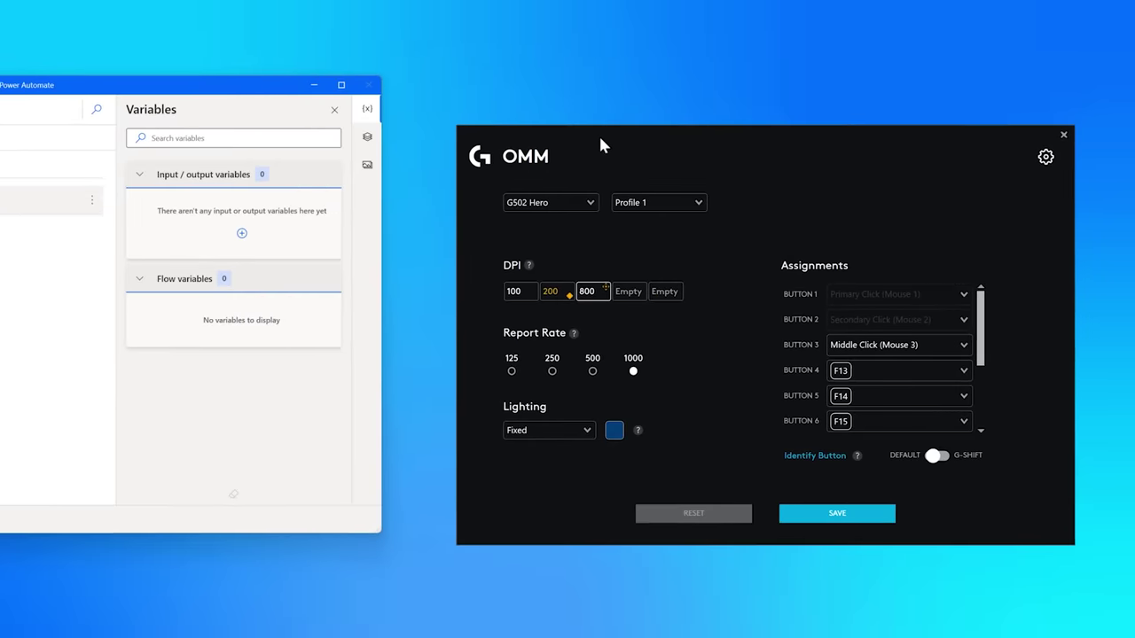
left_click(951, 346)
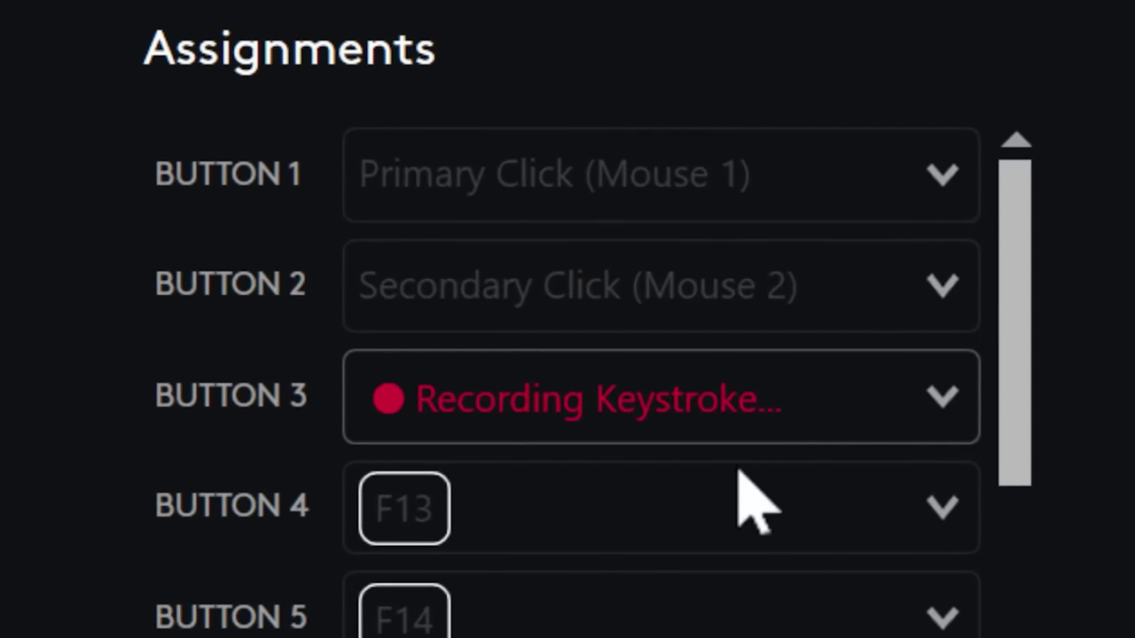
key("F24")
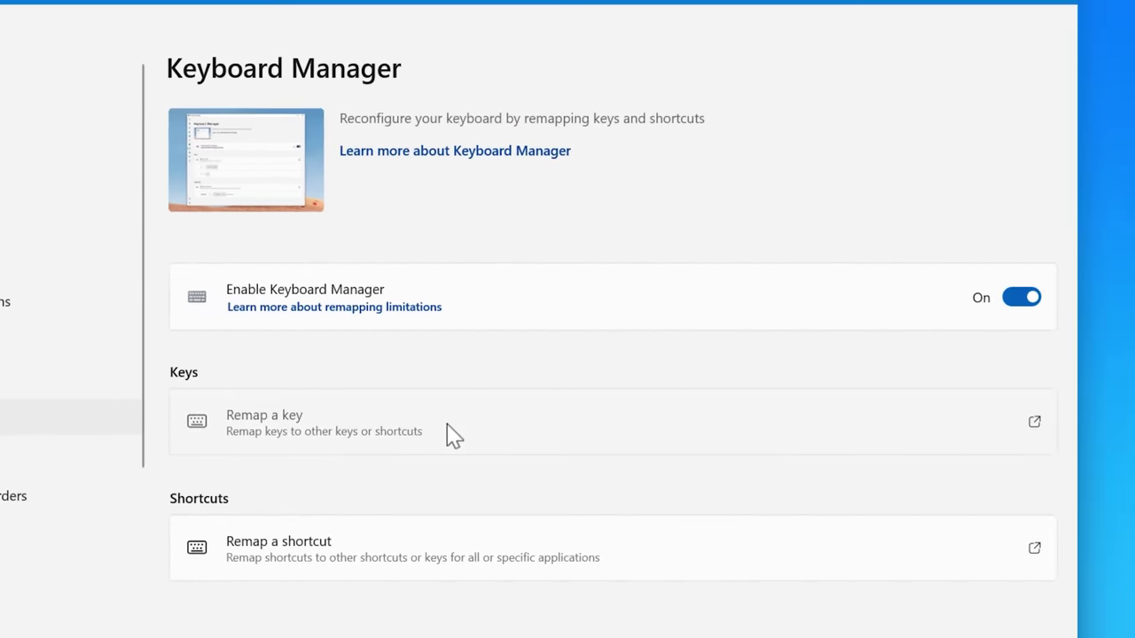
Capture Shift (Left) + F1 as the physical shortcut in a new Remap shortcuts row
left_click(452, 434)
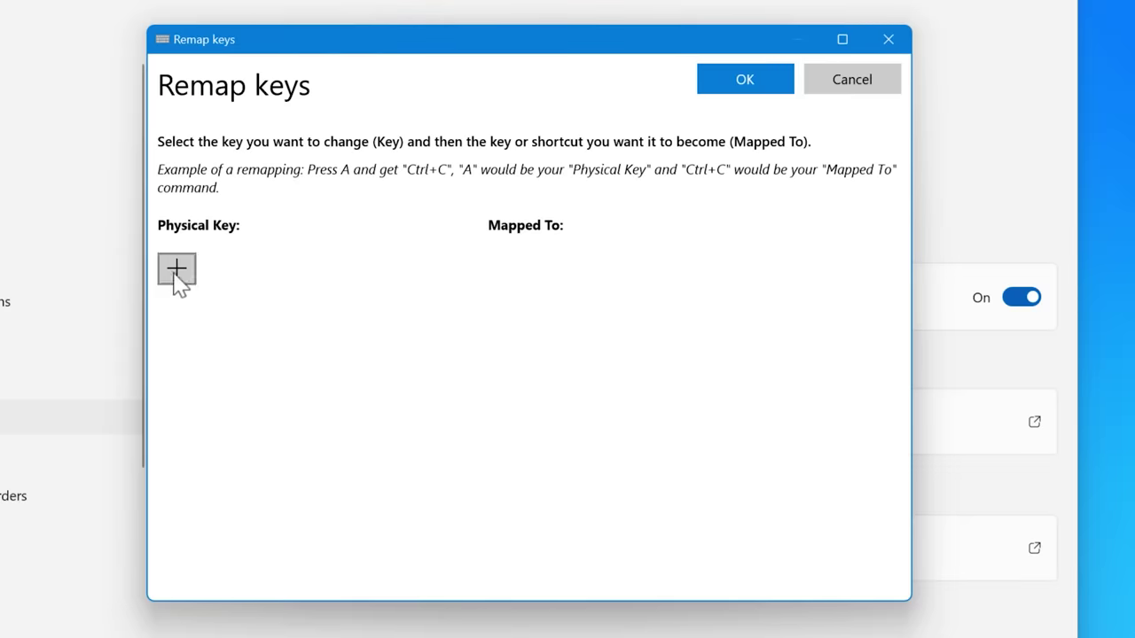
left_click(823, 100)
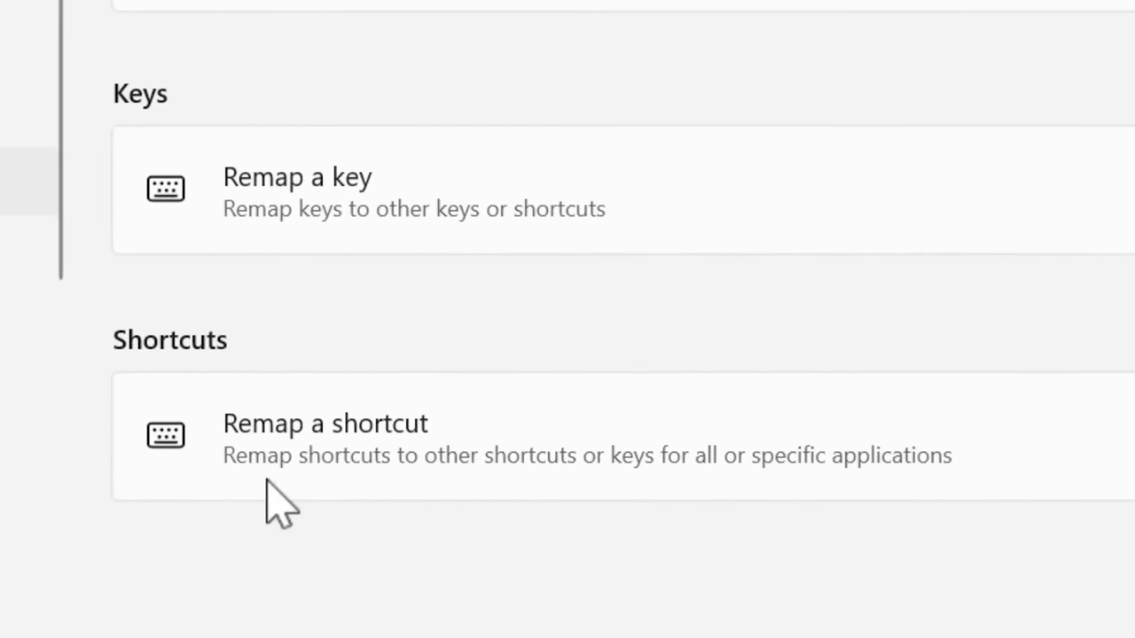
left_click(298, 485)
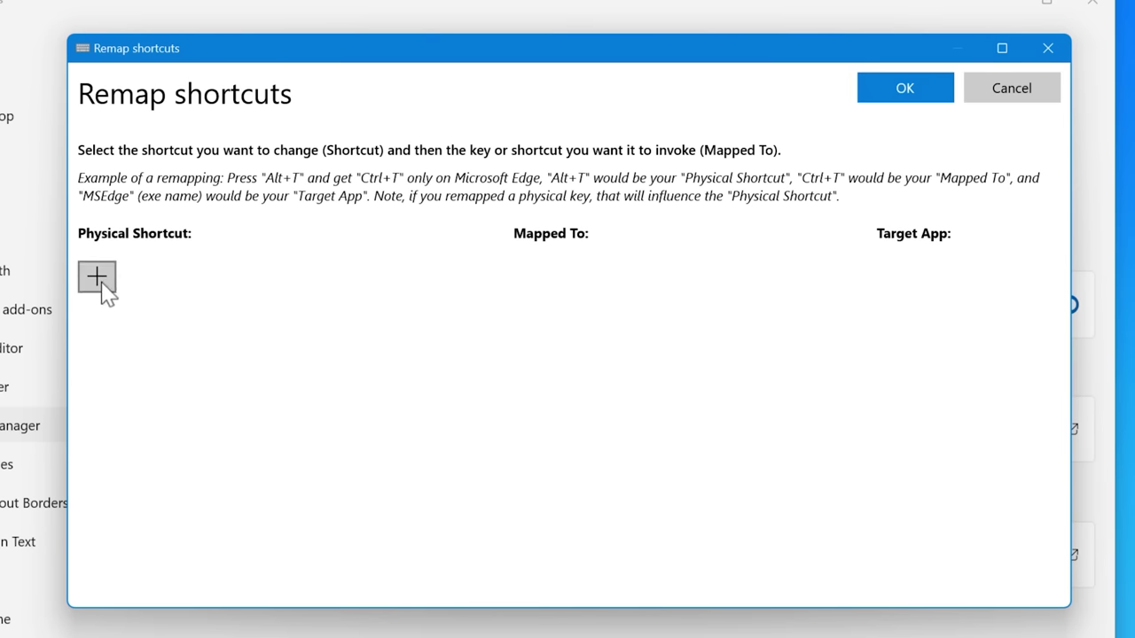
left_click(101, 285)
left_click(144, 284)
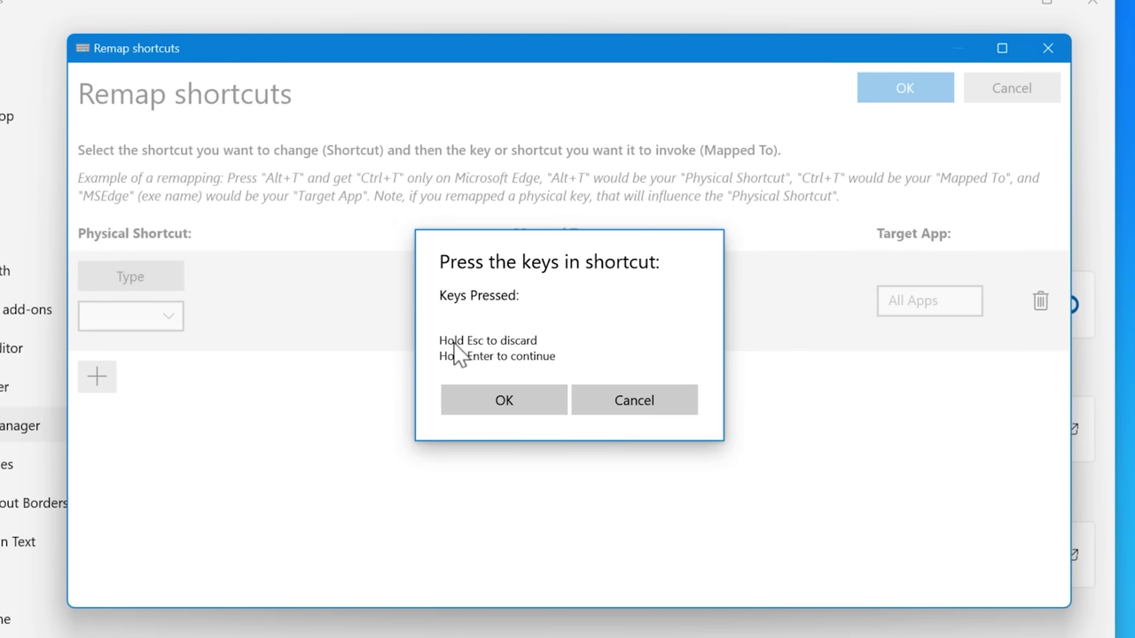
key("shift+F1")
left_click(516, 422)
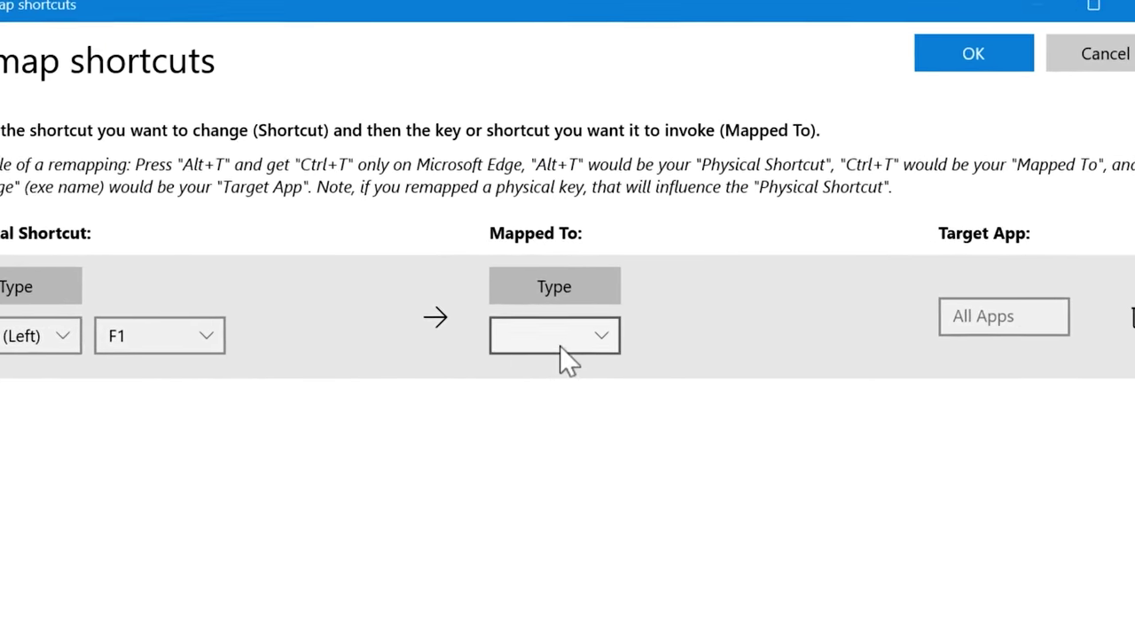
Map the shortcut to F13, save it, and add a new Remap keys row
left_click(578, 334)
scroll(575, 316, "up", 5)
left_click(517, 398)
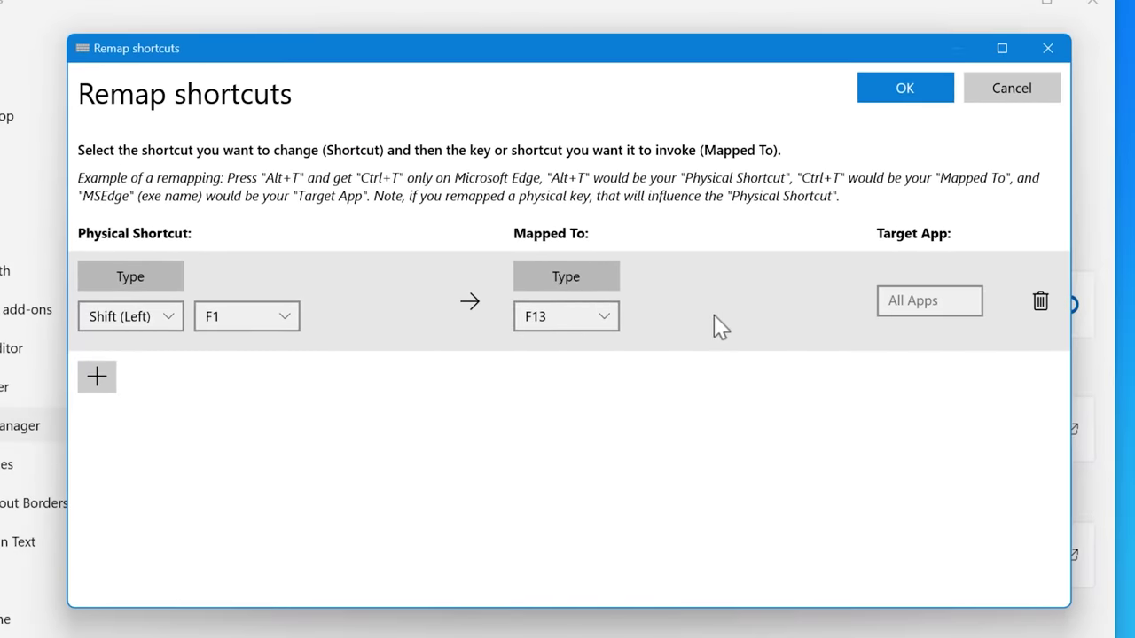
left_click(927, 99)
left_click(527, 446)
left_click(217, 277)
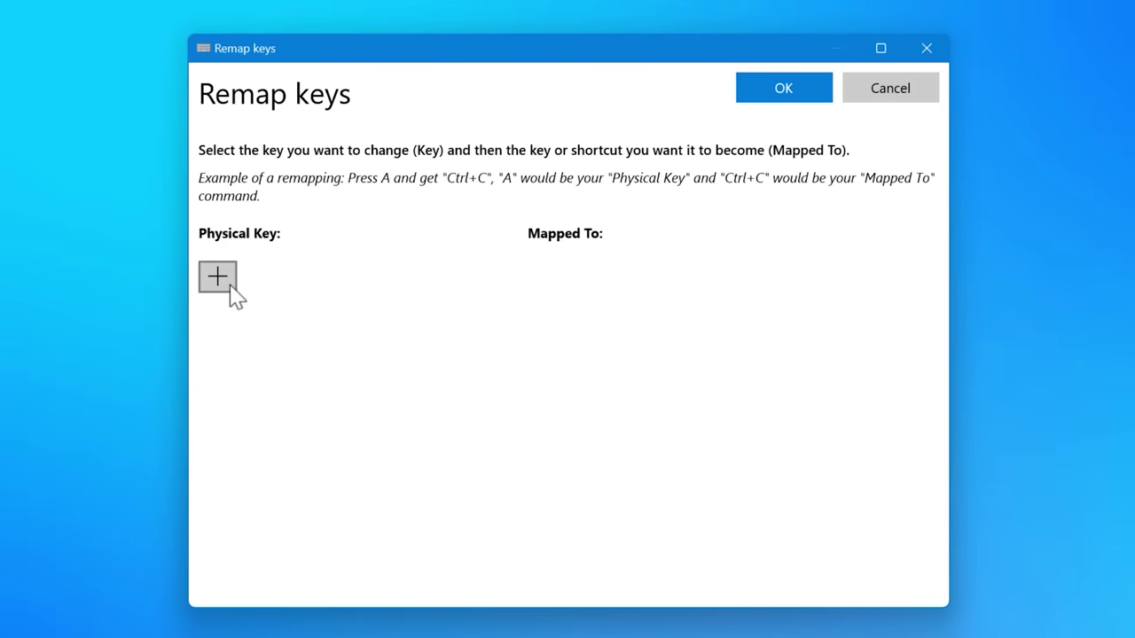
Add a Remap keys row mapping the physical Volume Mute key to F13
left_click(230, 286)
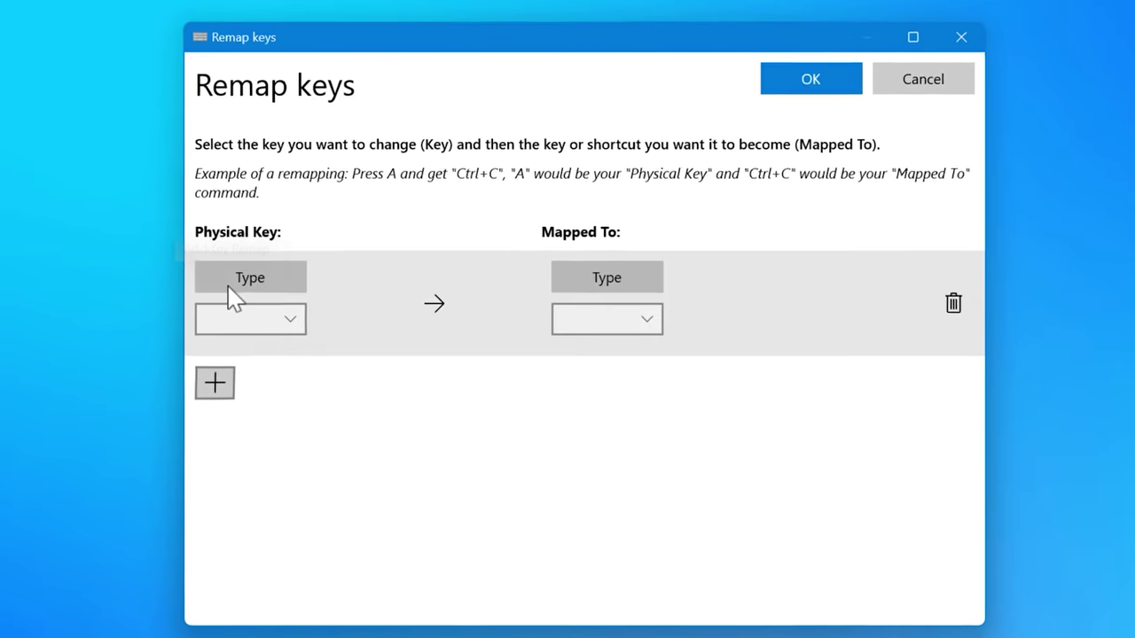
left_click(266, 285)
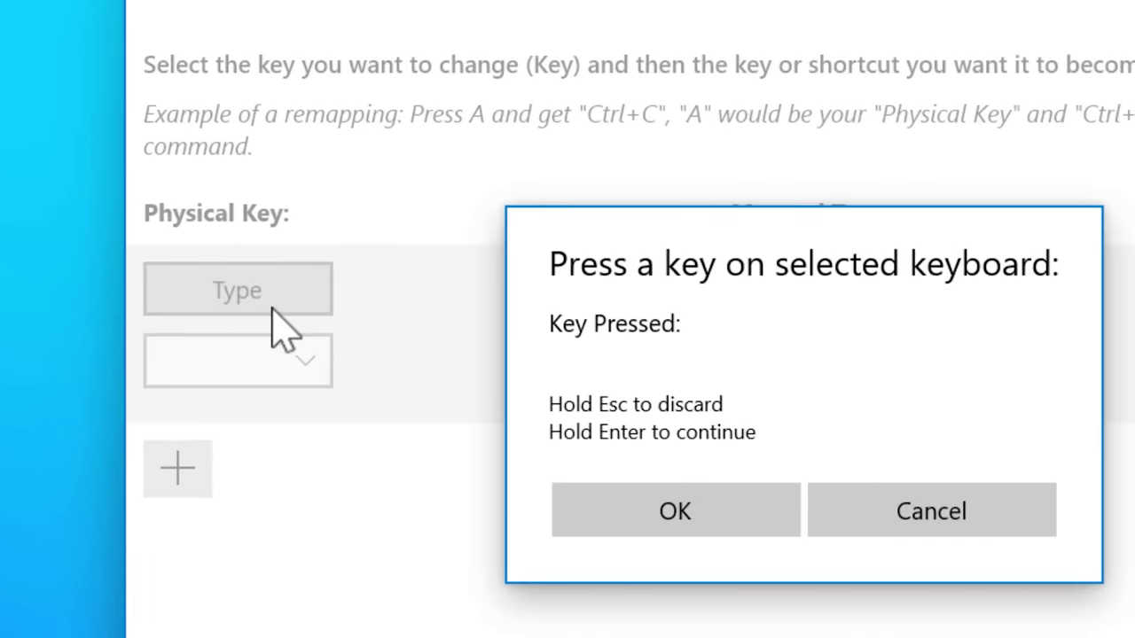
key("XF86AudioMute")
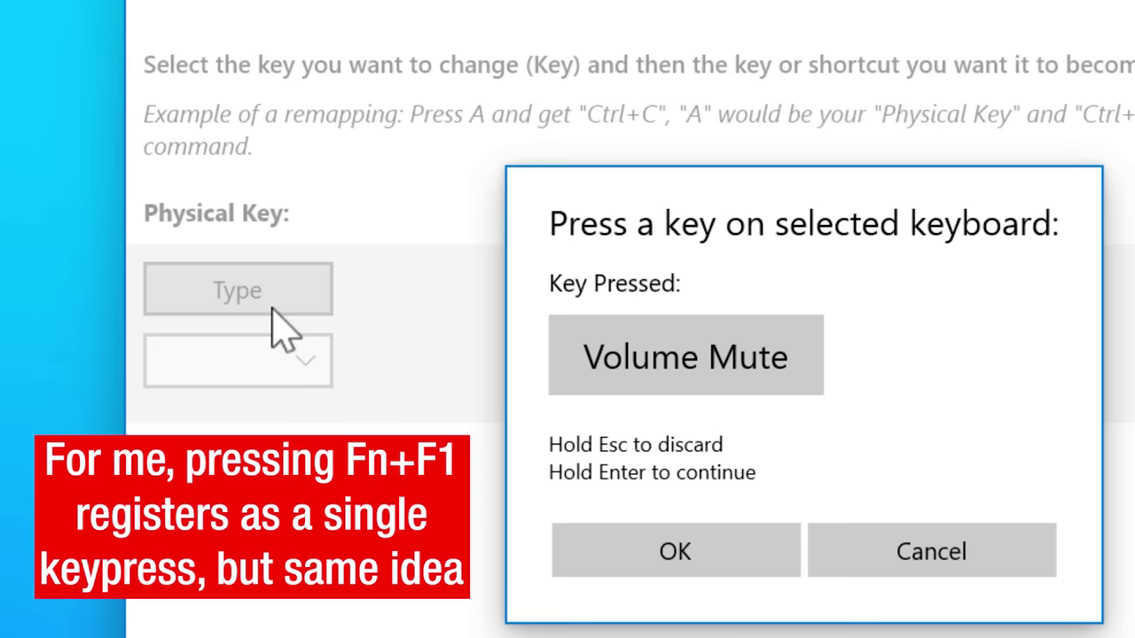
left_click(752, 566)
left_click(845, 380)
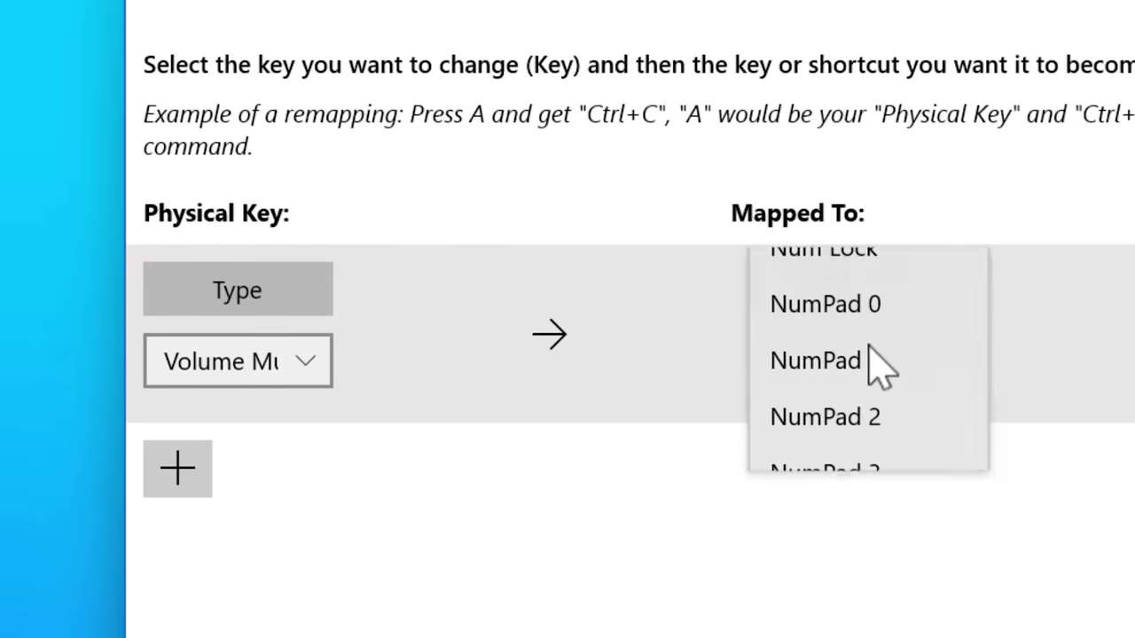
scroll(857, 334, "up", 10)
scroll(854, 319, "up", 2)
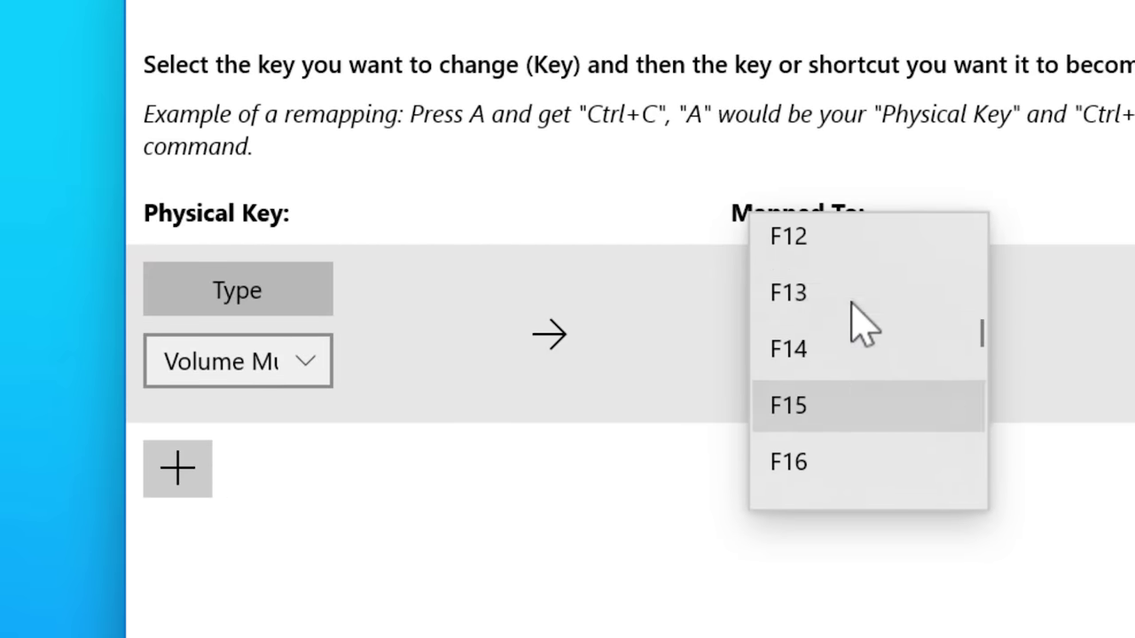
left_click(864, 310)
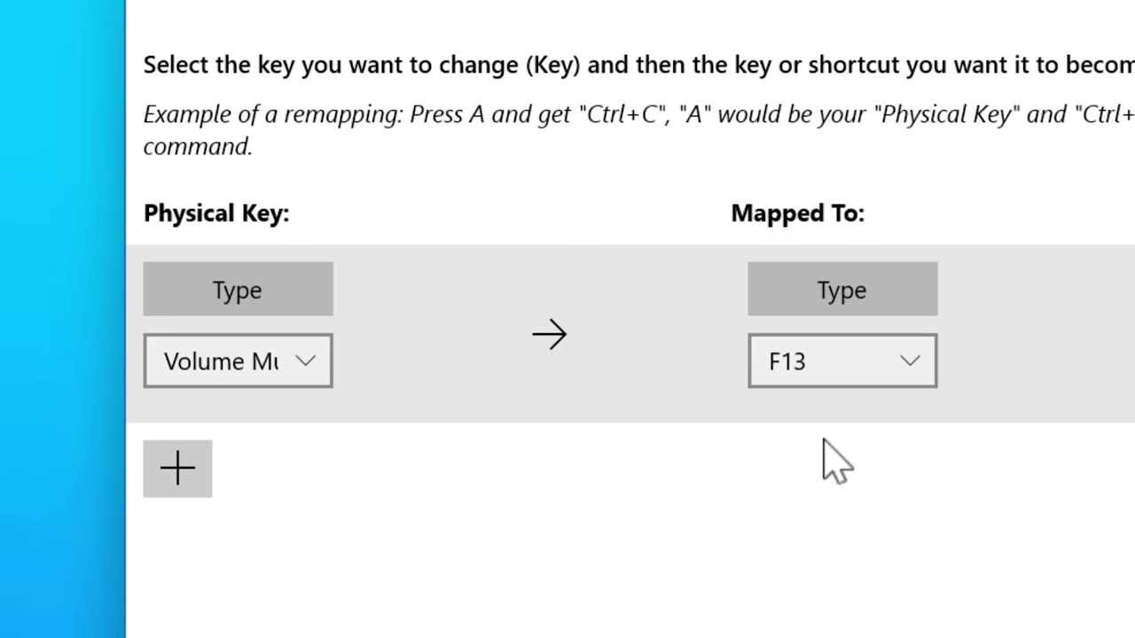